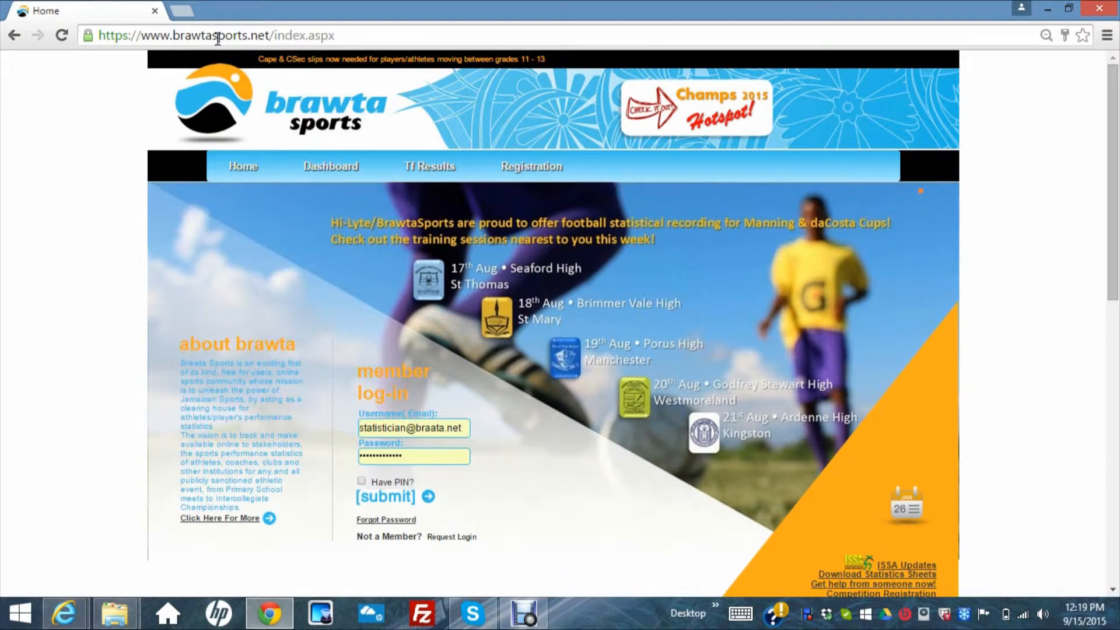
Log in with the saved statistician account and open Games Play Statistics (GPS) from the dashboard.
click(390, 430)
key(Down)
key(Return)
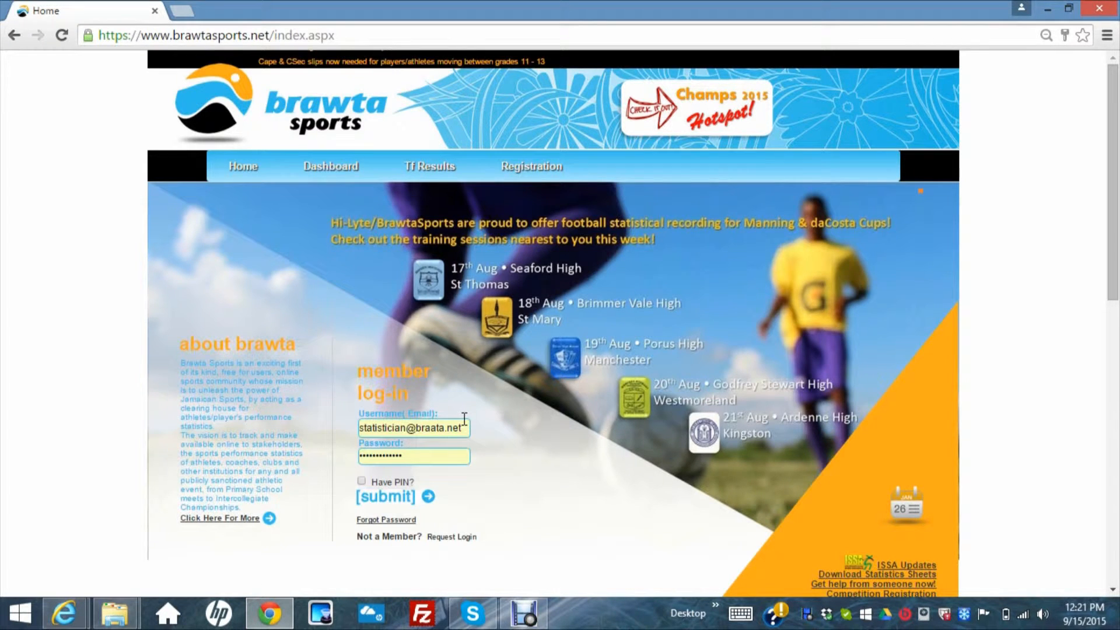
click(395, 502)
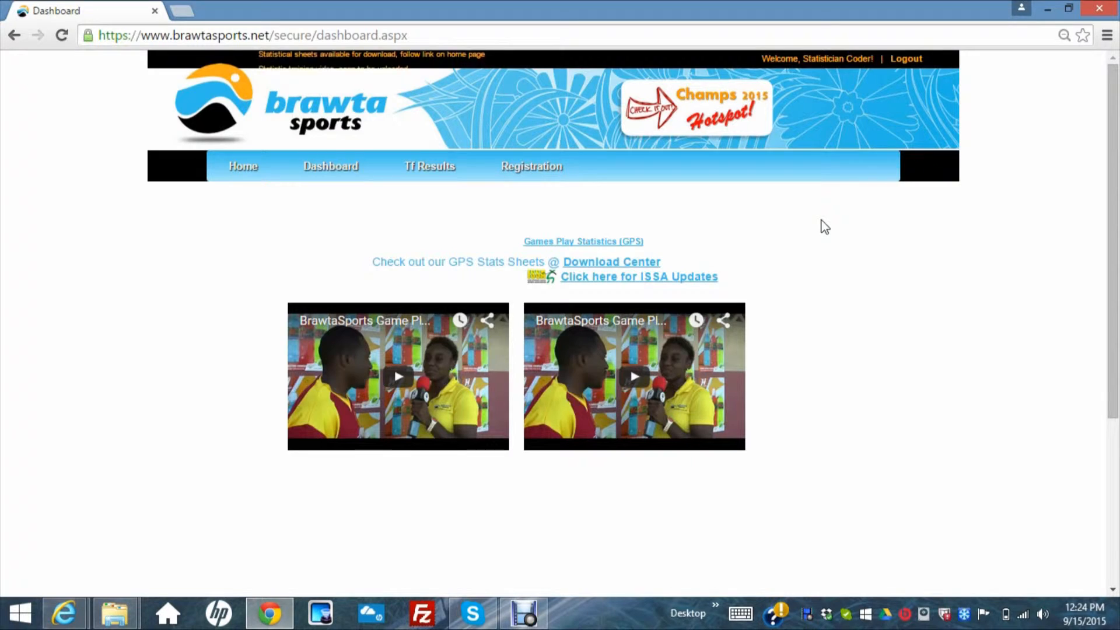
click(619, 244)
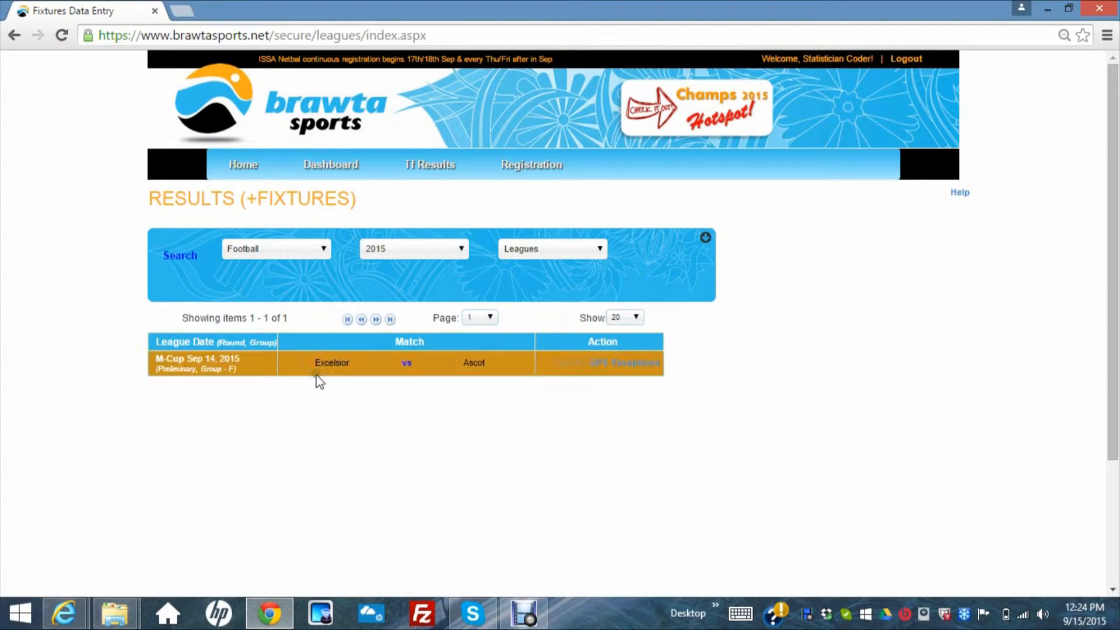
Expand the fixture search options, show all matches, and collapse the options to view the full fixture list.
click(705, 238)
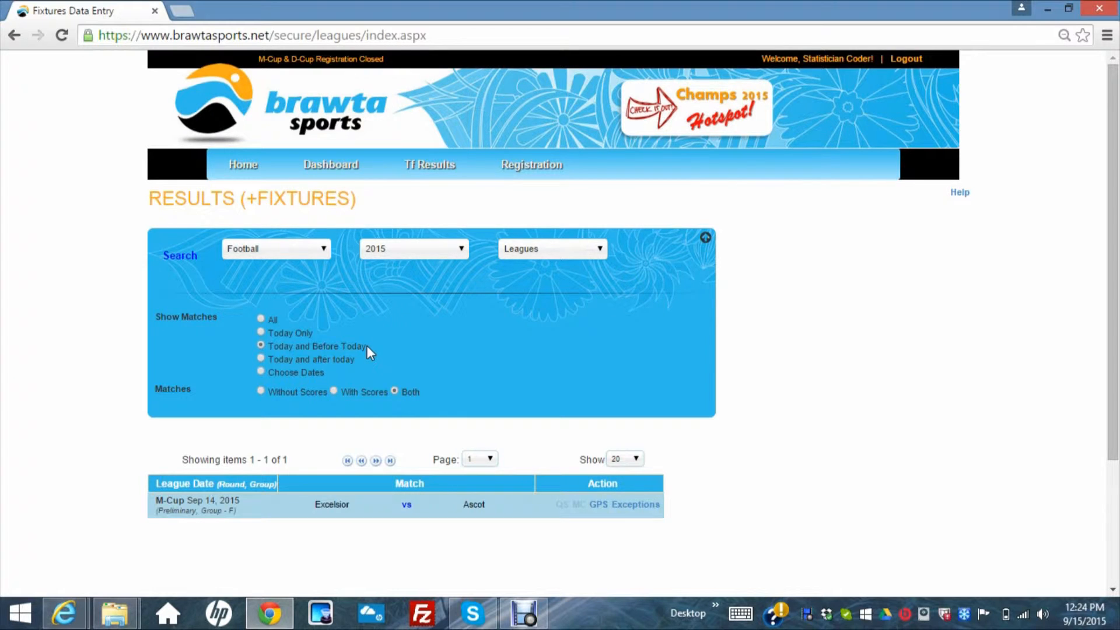
click(261, 319)
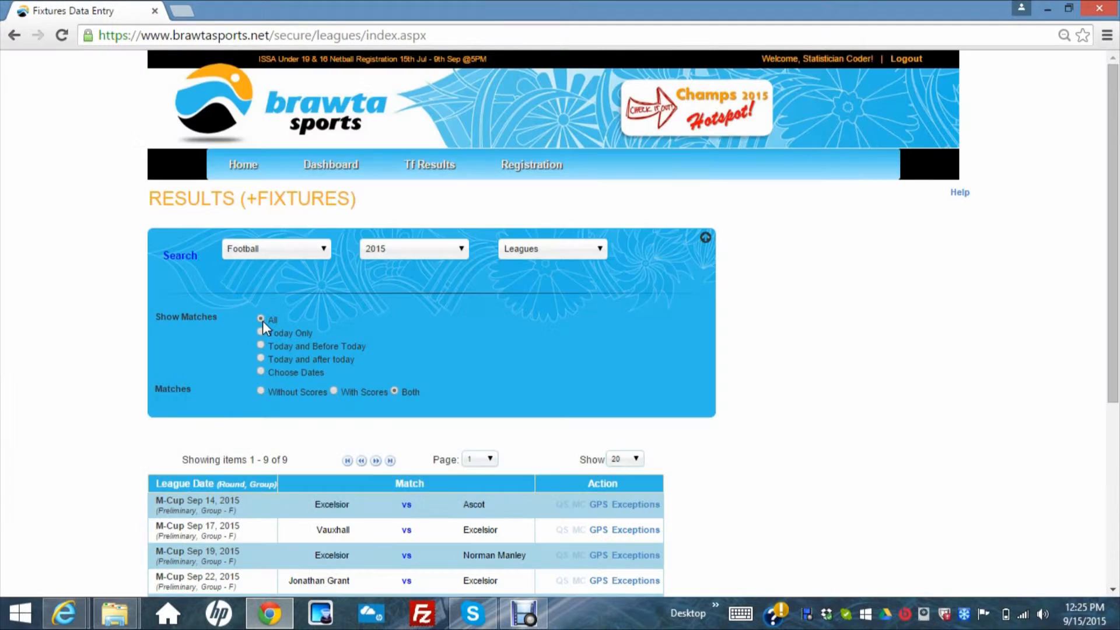
scroll(845, 310, down, 3)
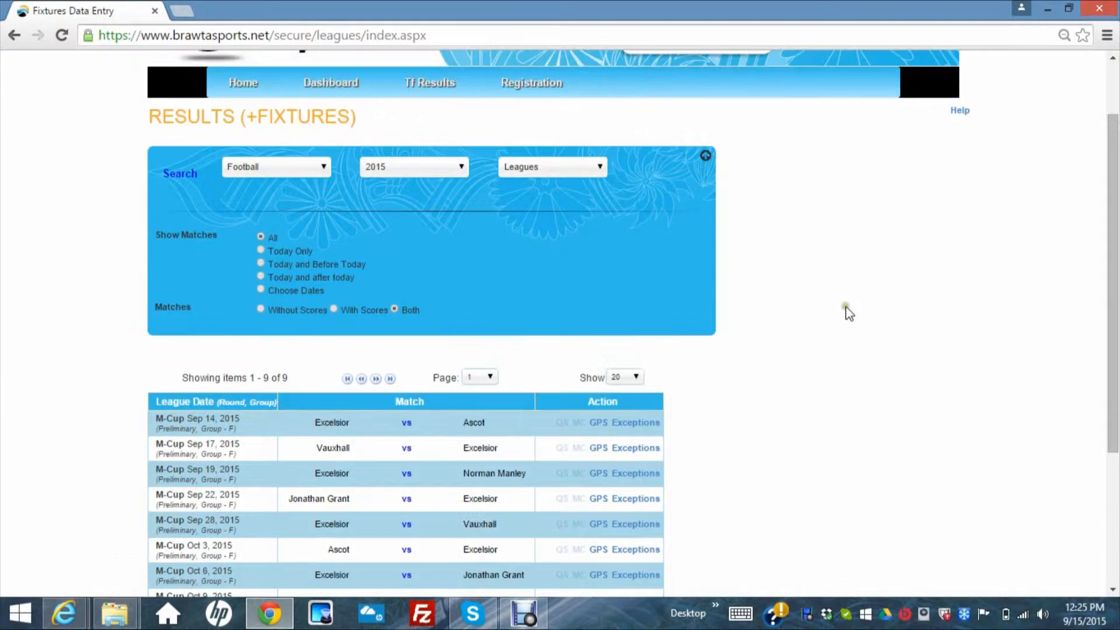
click(705, 74)
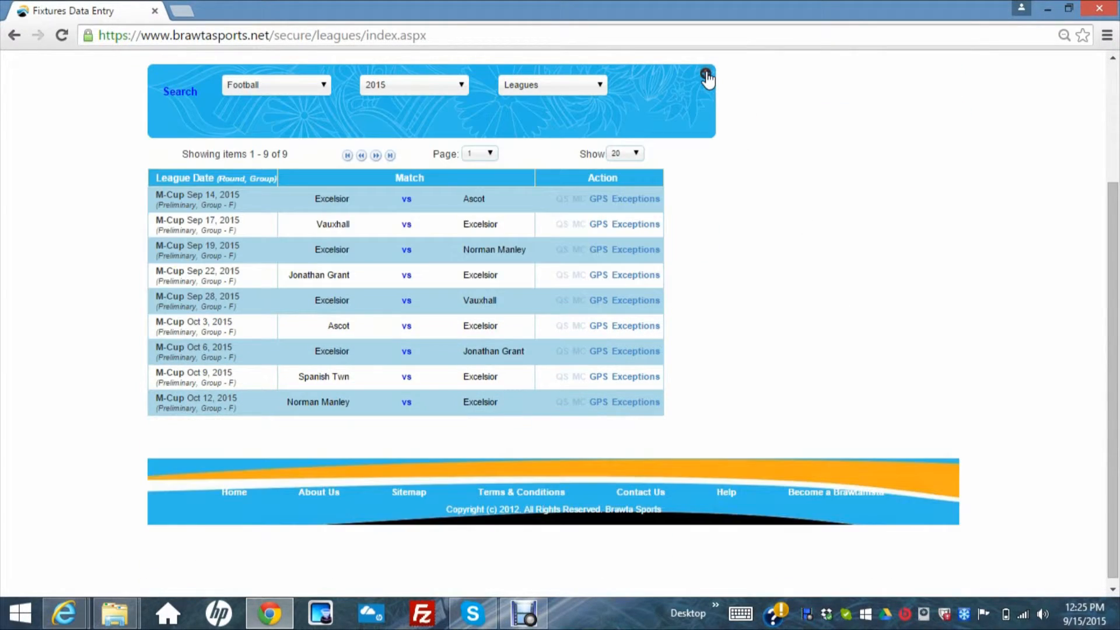
scroll(816, 170, up, 2)
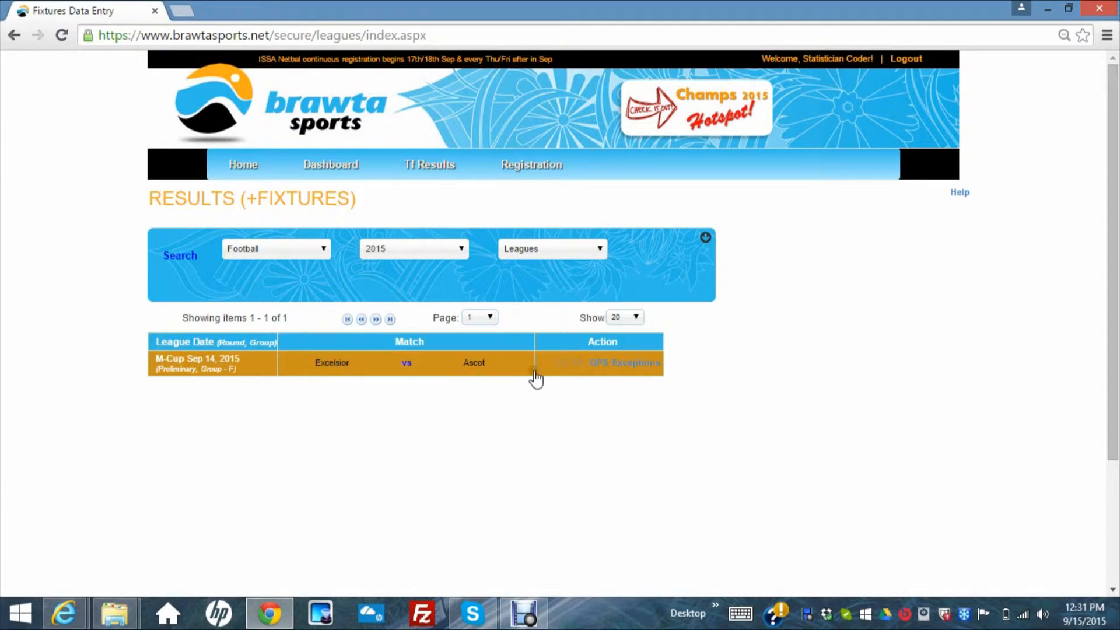
Open GPS data entry for the Sep 14, 2015 Excelsior vs Ascot match and designate the second listed Excelsior player as Reserve.
click(598, 364)
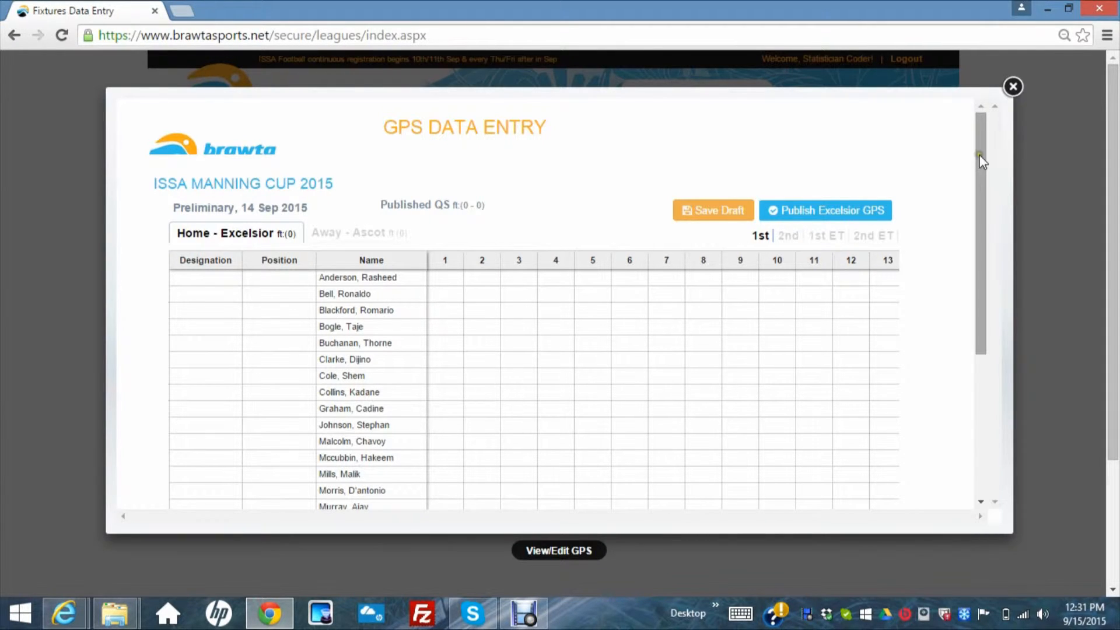
drag(979, 164, 978, 211)
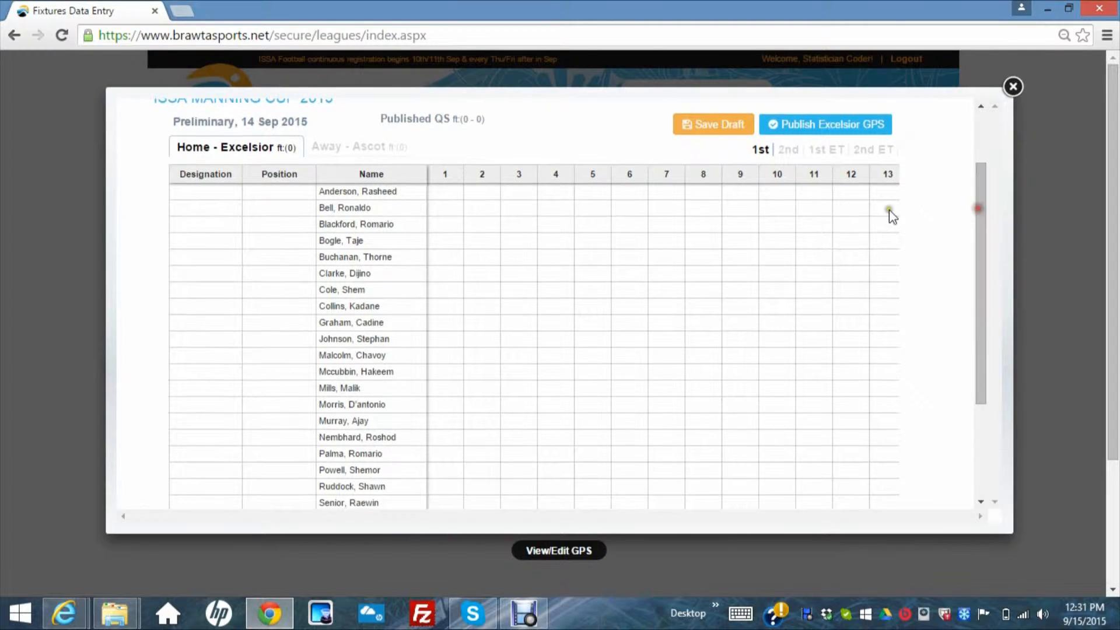
click(199, 209)
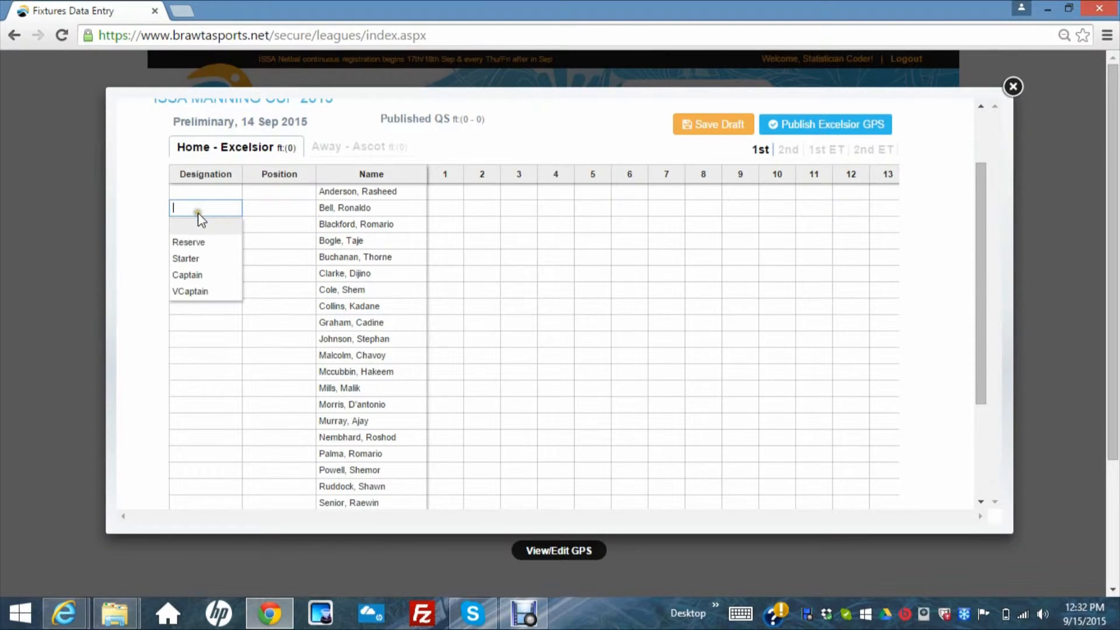
click(194, 244)
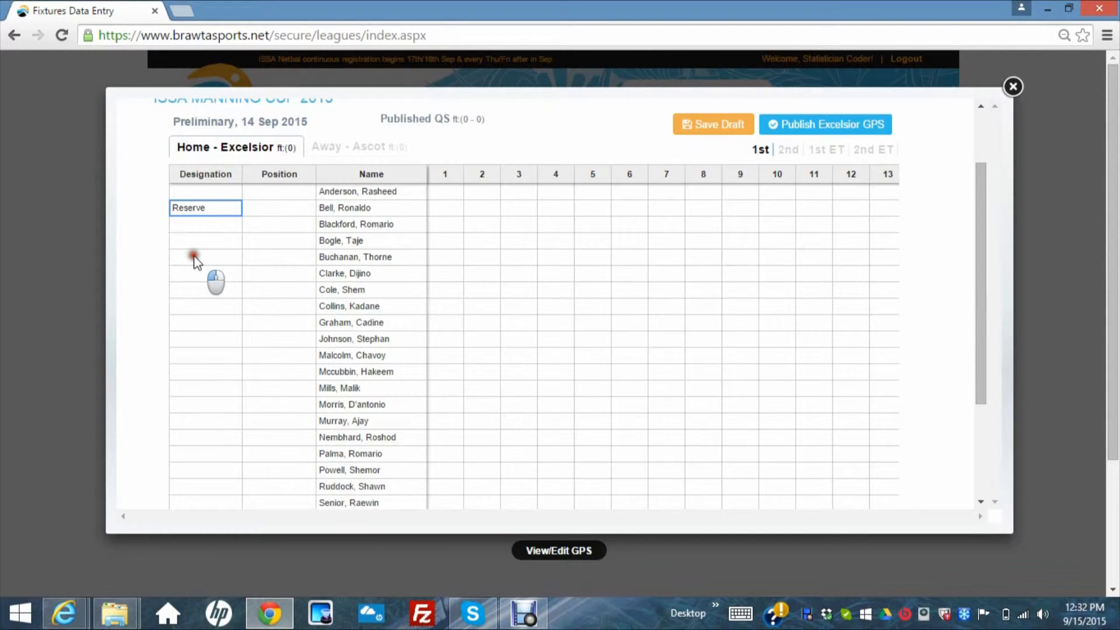
click(210, 211)
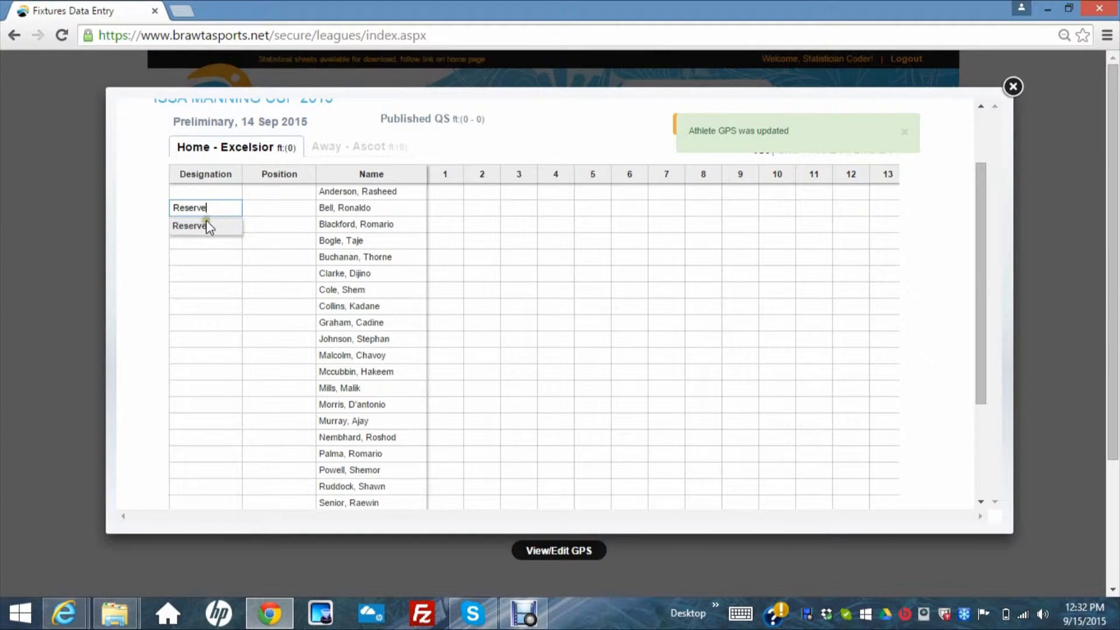
click(214, 255)
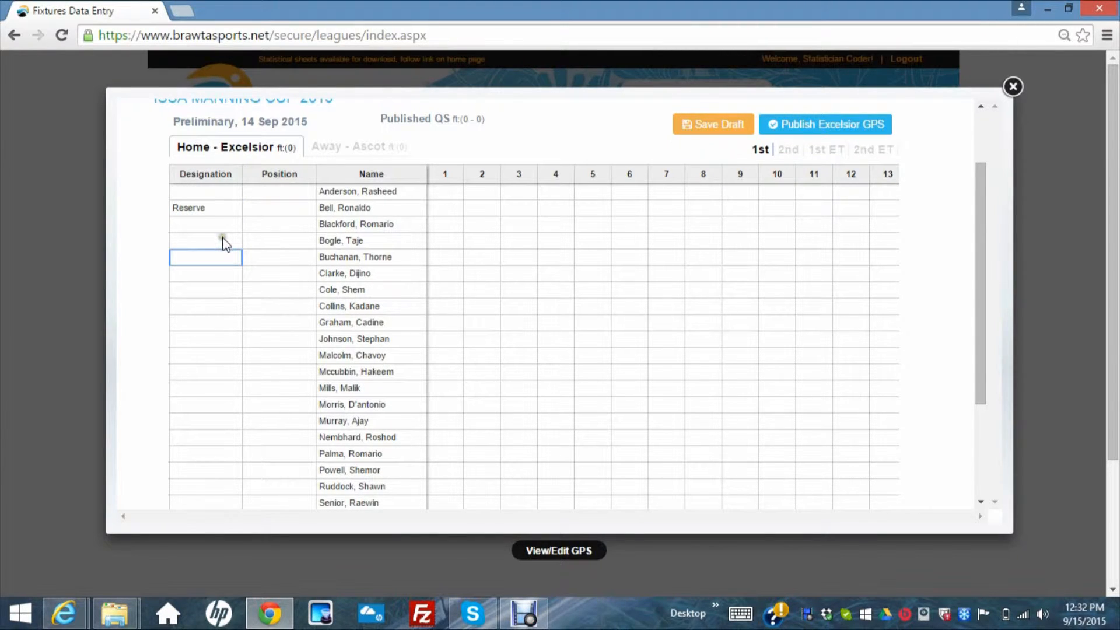
Set the designation of the fourth, seventh and tenth listed Excelsior players to Starter.
click(223, 240)
click(192, 291)
click(193, 290)
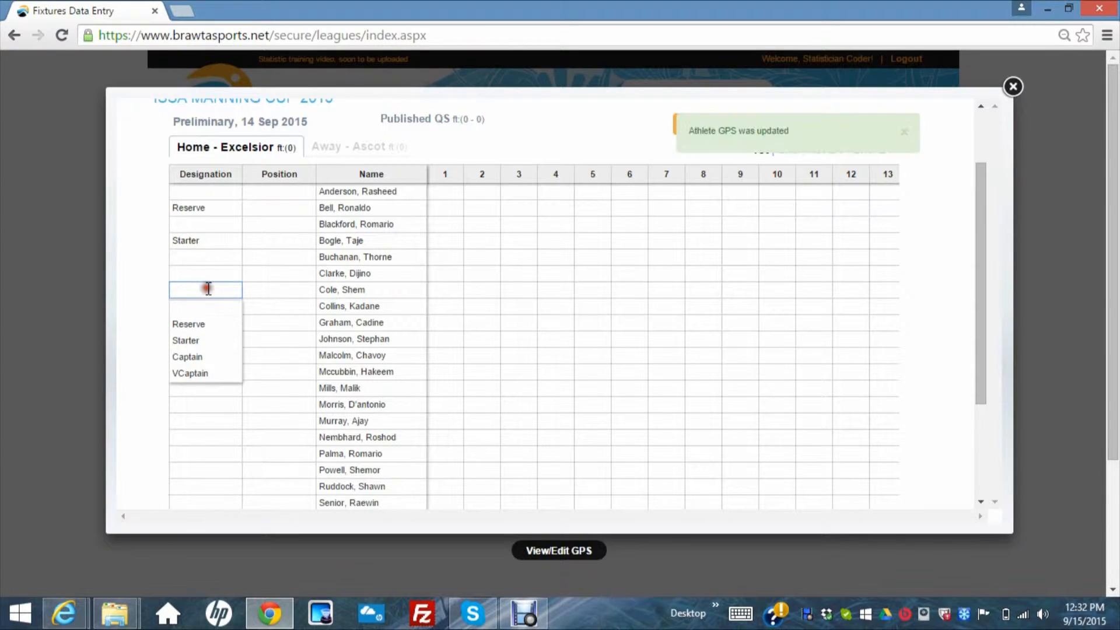
click(188, 342)
click(187, 341)
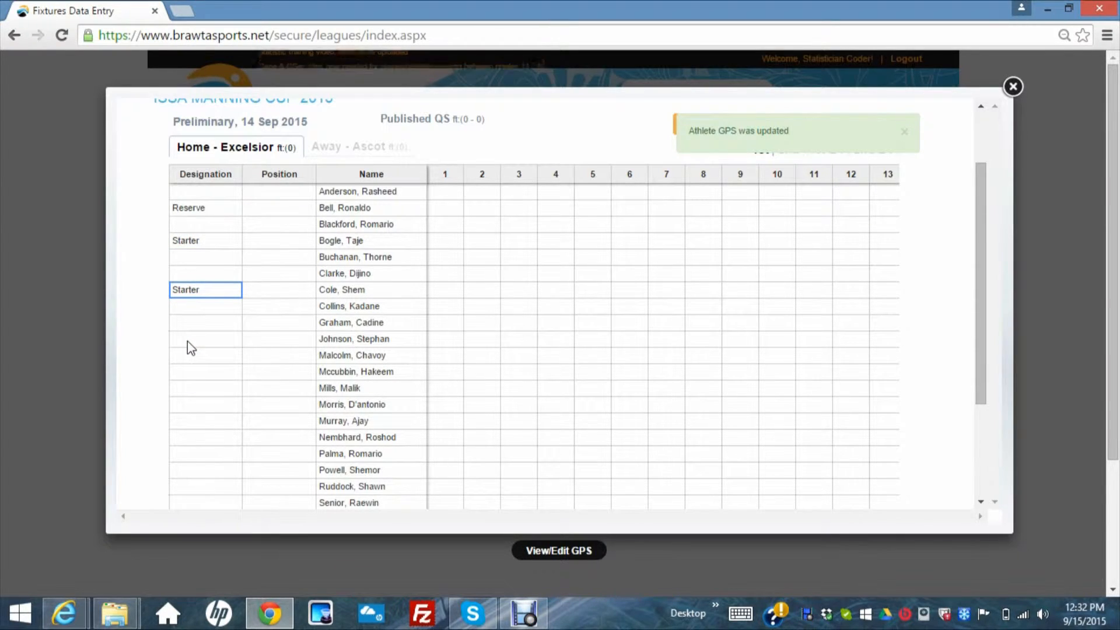
click(188, 344)
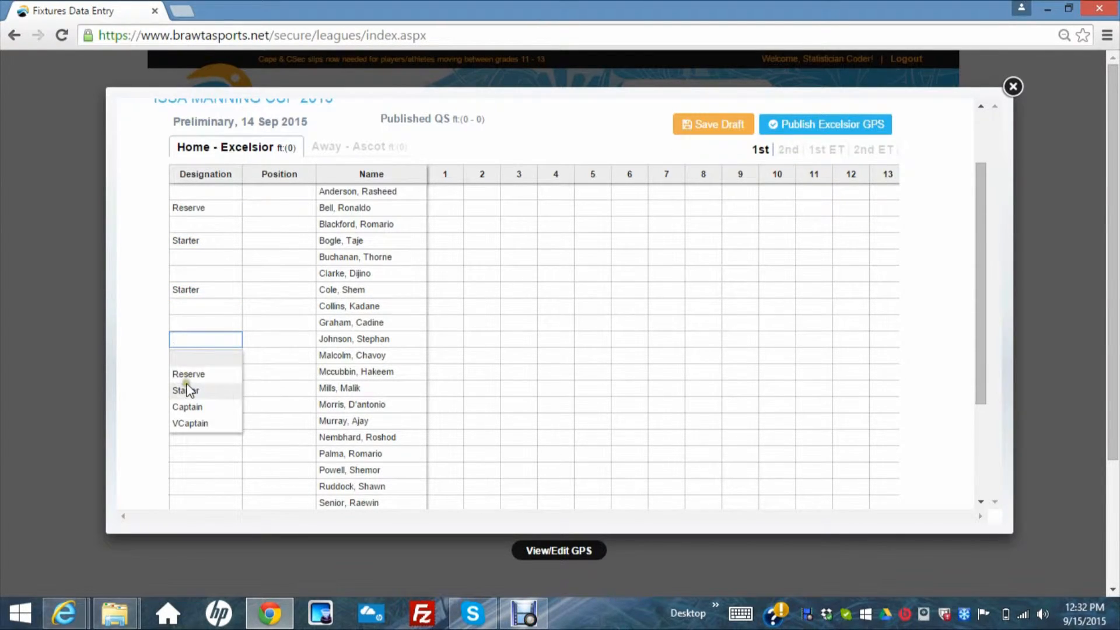
click(185, 389)
click(185, 389)
Designate the eleventh listed Excelsior player as Captain and the fifth as VCaptain.
click(211, 361)
click(211, 361)
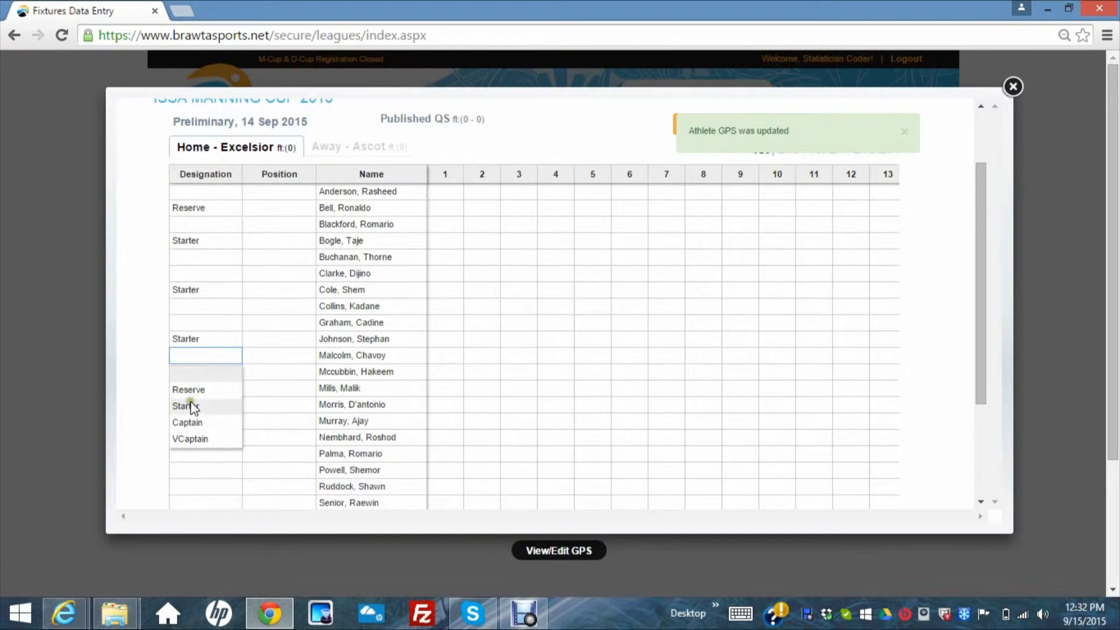
click(188, 425)
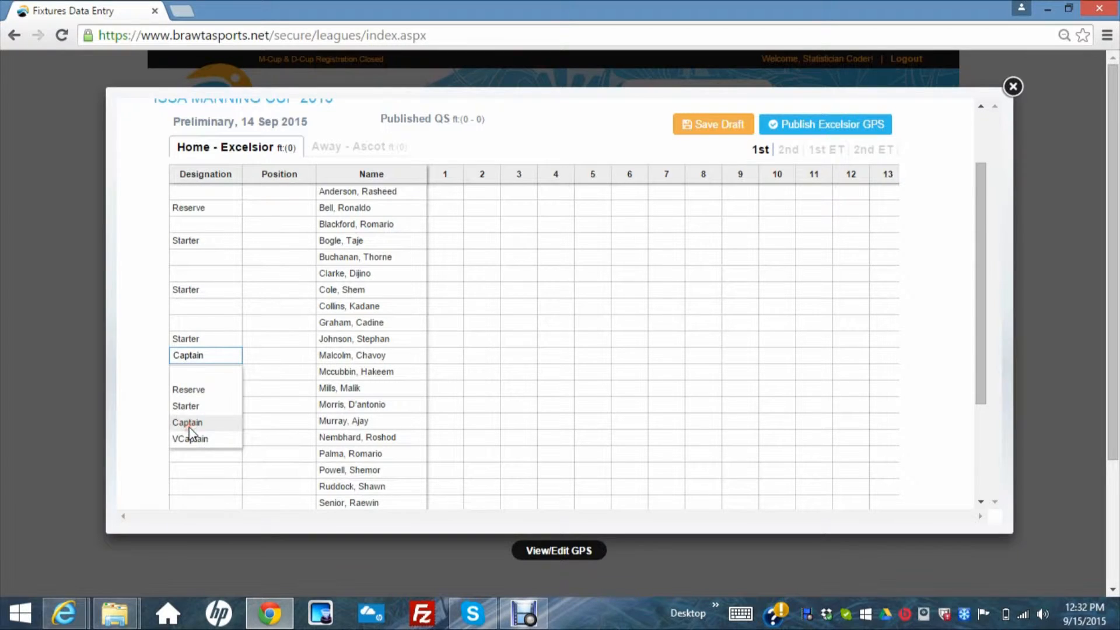
click(228, 258)
click(229, 259)
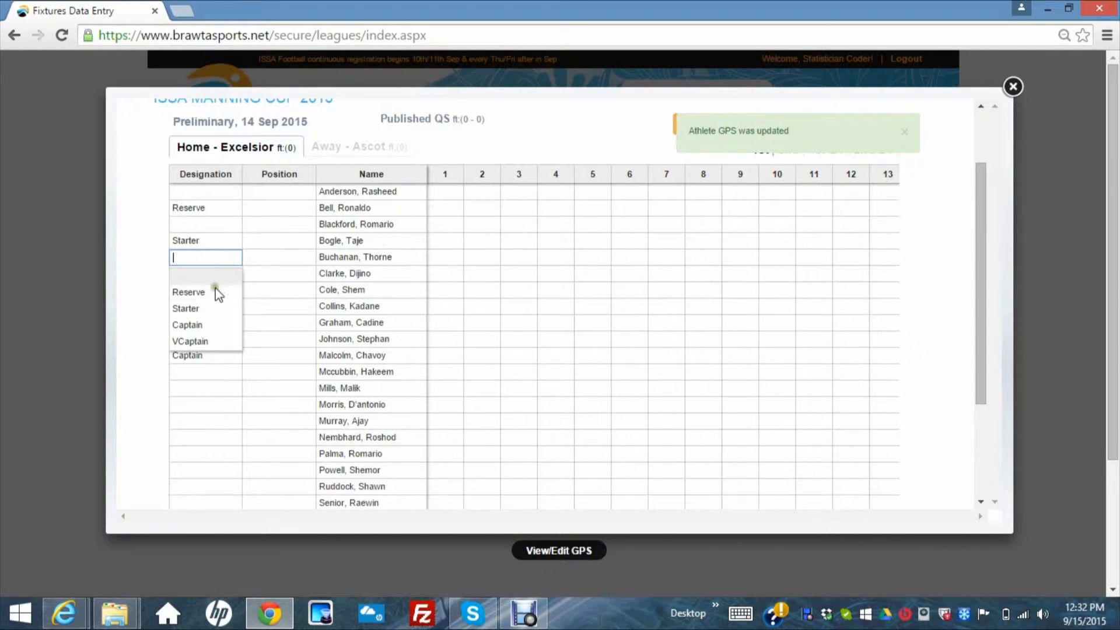
click(193, 340)
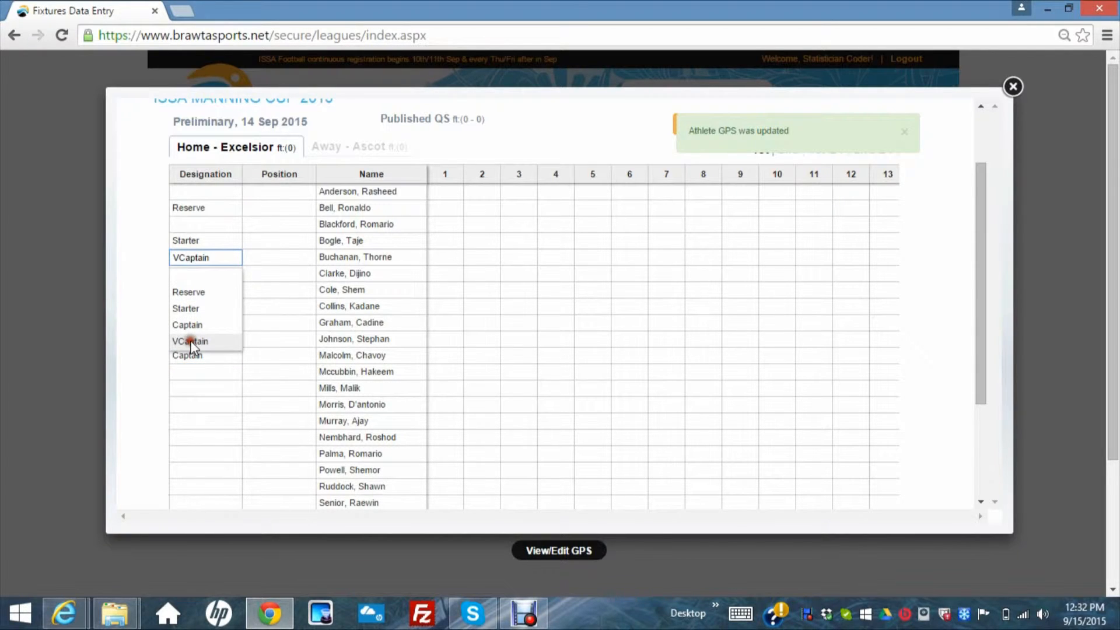
Set the designation of the thirteenth listed Excelsior player to Starter.
click(197, 385)
click(197, 385)
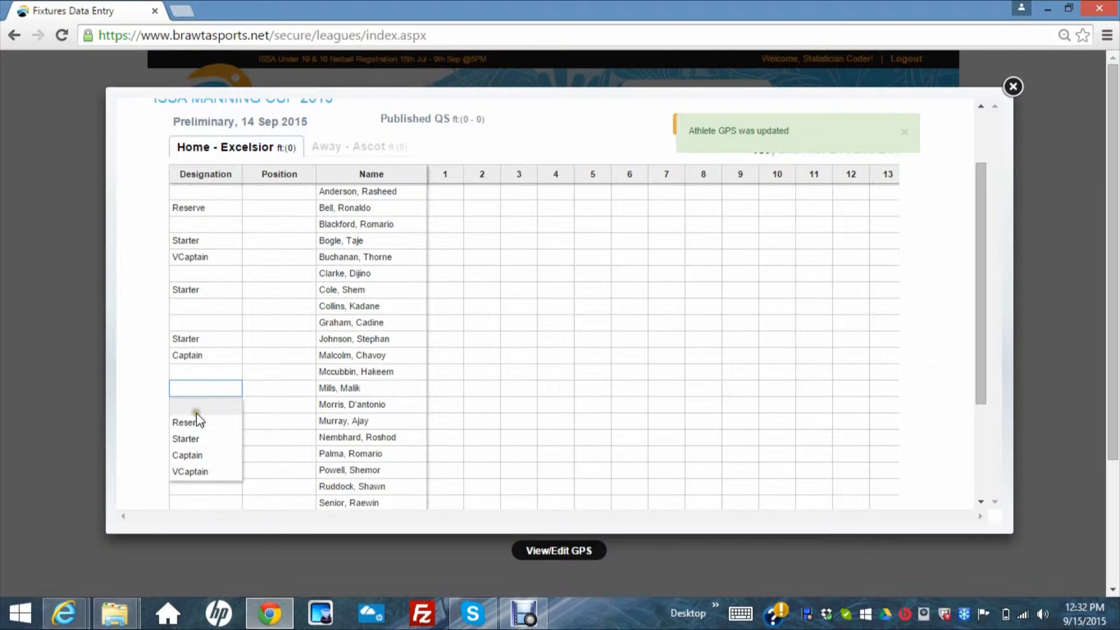
click(192, 437)
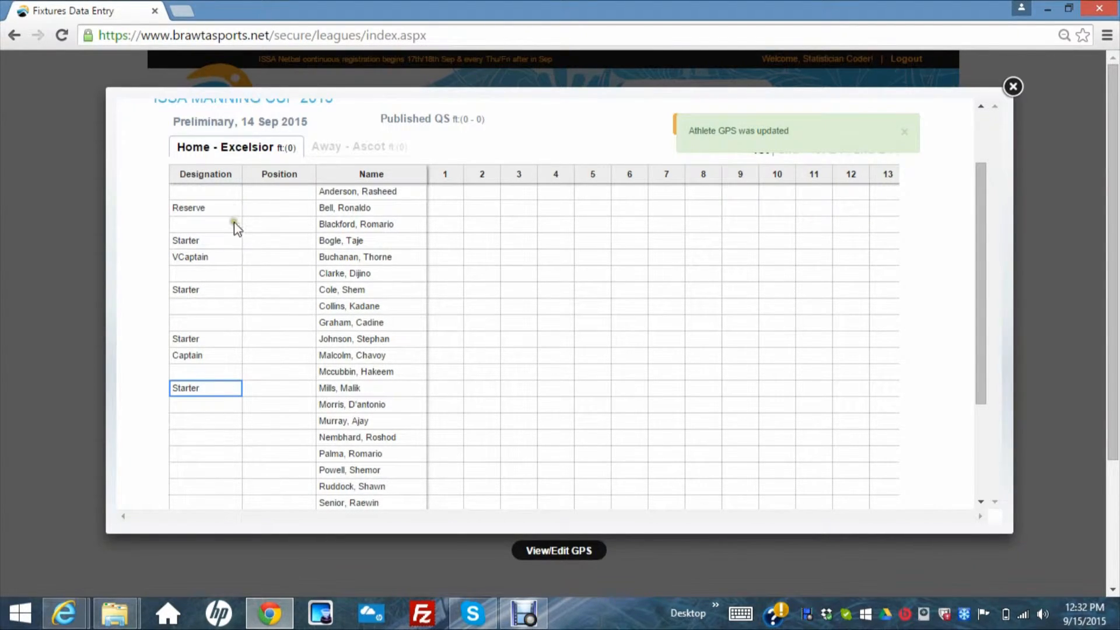
Look through the available position options for the Reserve player.
click(296, 206)
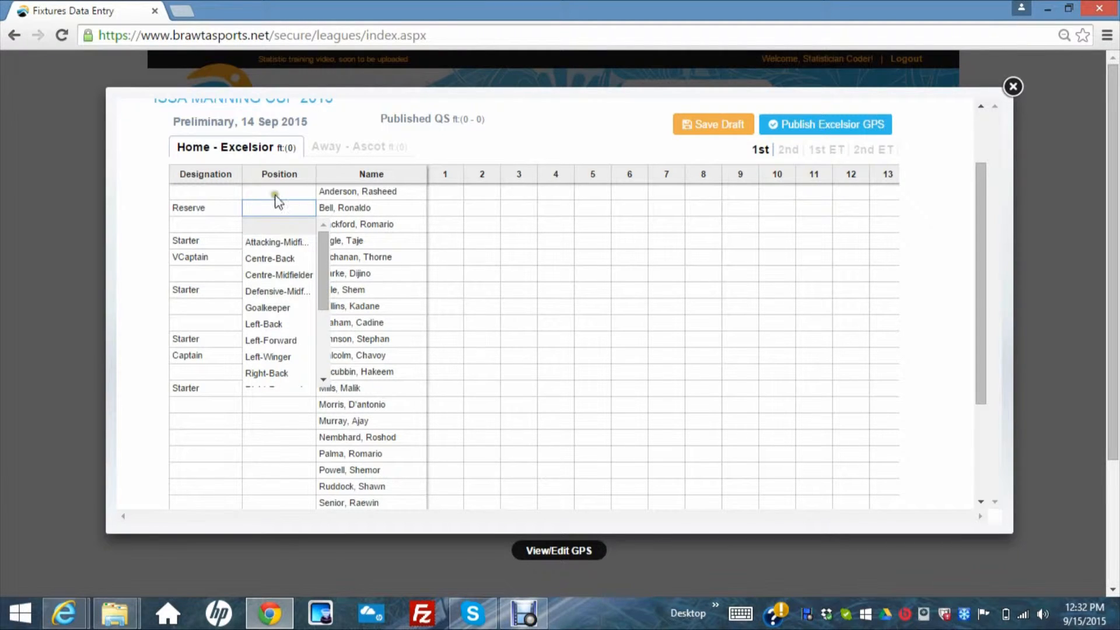
drag(319, 264, 323, 362)
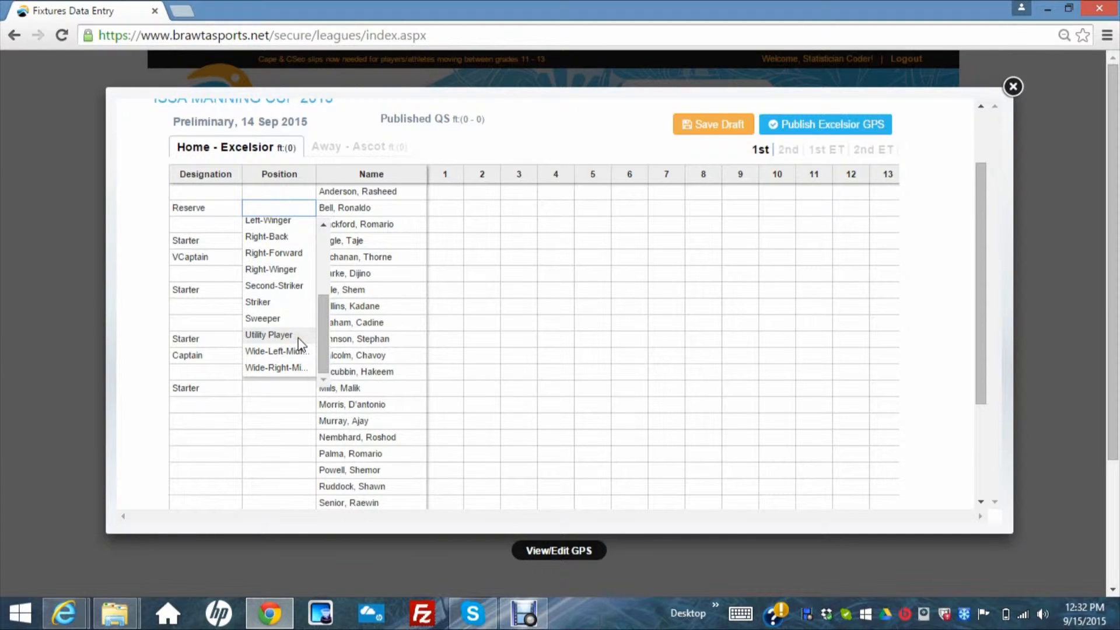
click(268, 335)
click(499, 247)
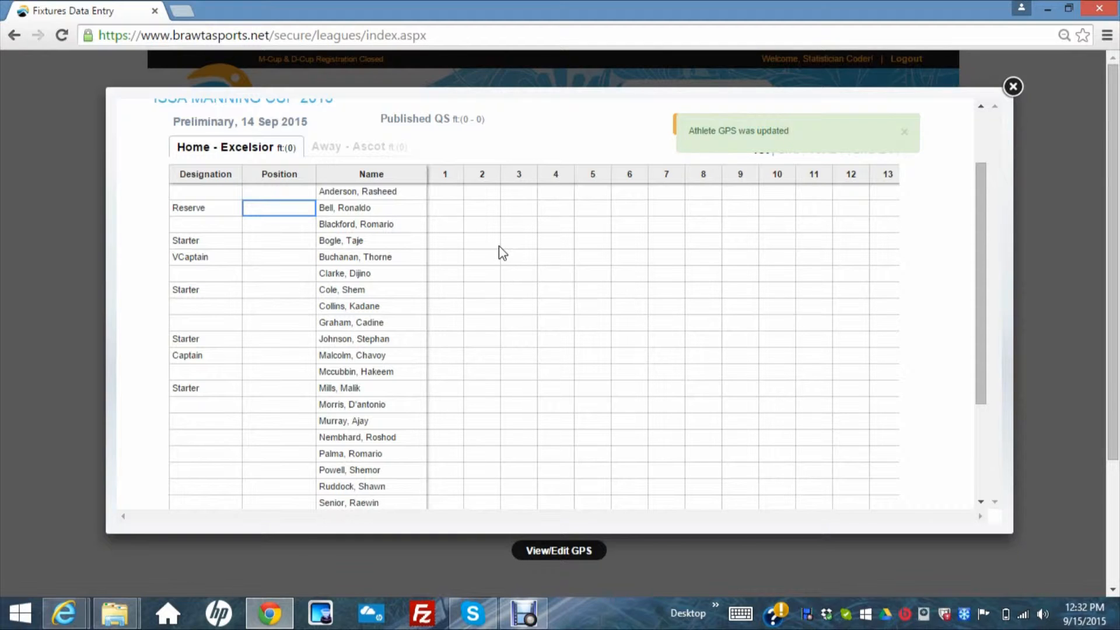
Examine the Excelsior data entry grid, checking the full player list and the statistic columns through 18.
scroll(507, 196, up, 2)
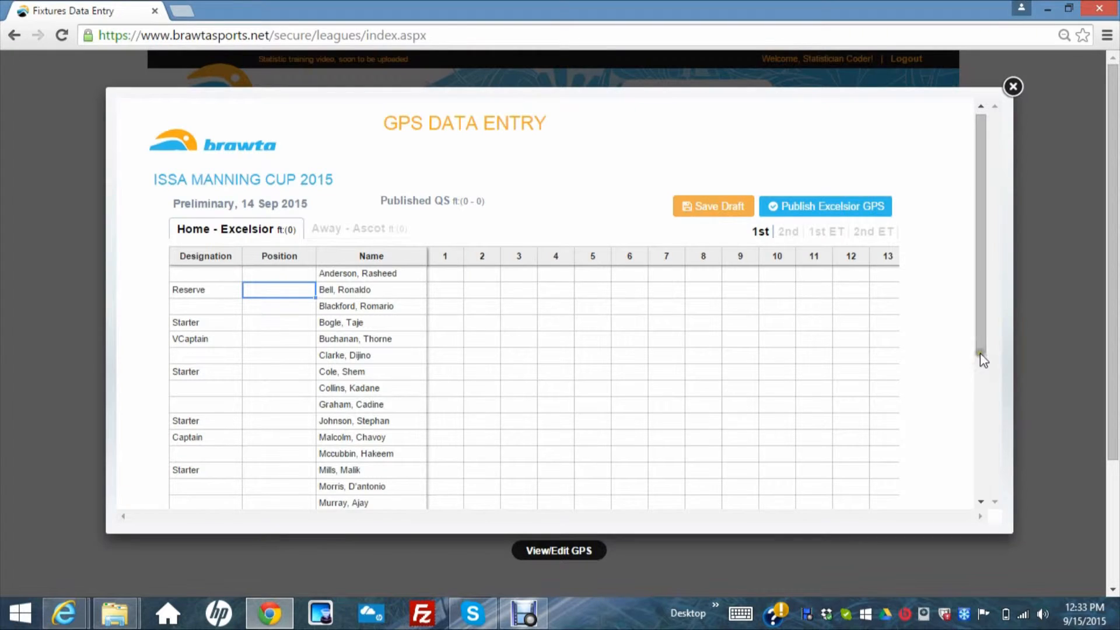
scroll(983, 437, down, 1)
drag(982, 438, 982, 507)
drag(724, 480, 894, 487)
drag(978, 388, 991, 221)
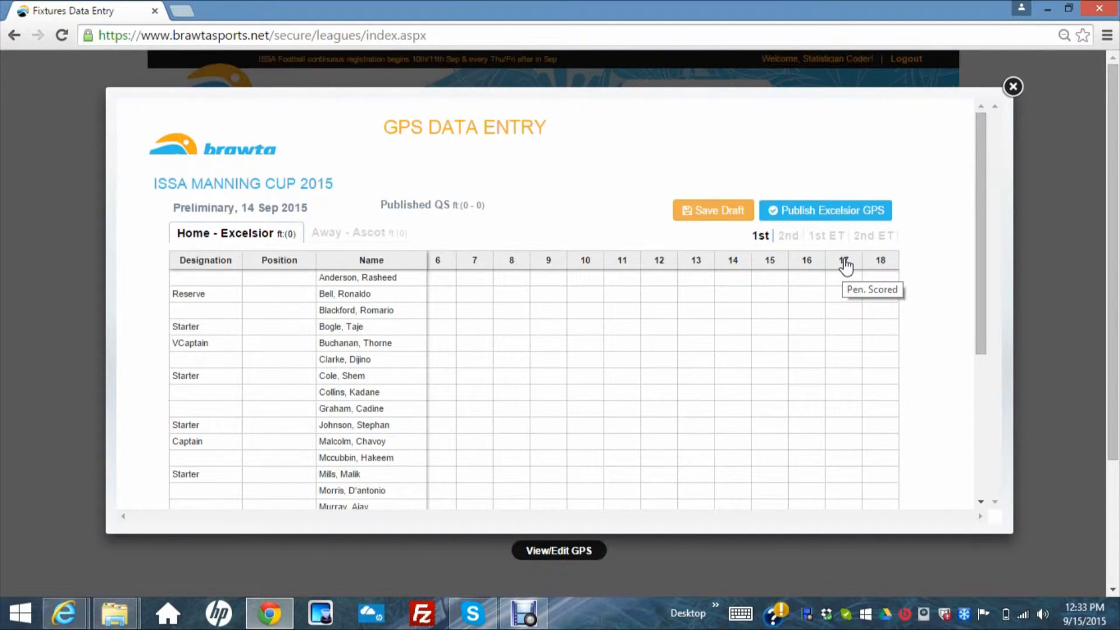
drag(980, 233, 991, 309)
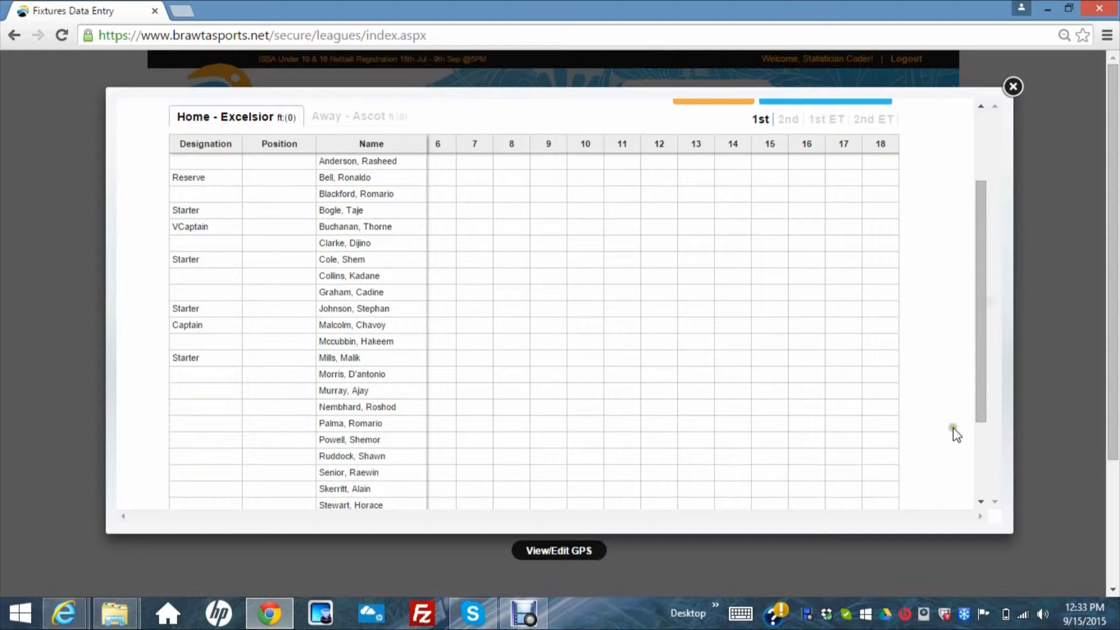
click(975, 445)
drag(764, 480, 572, 487)
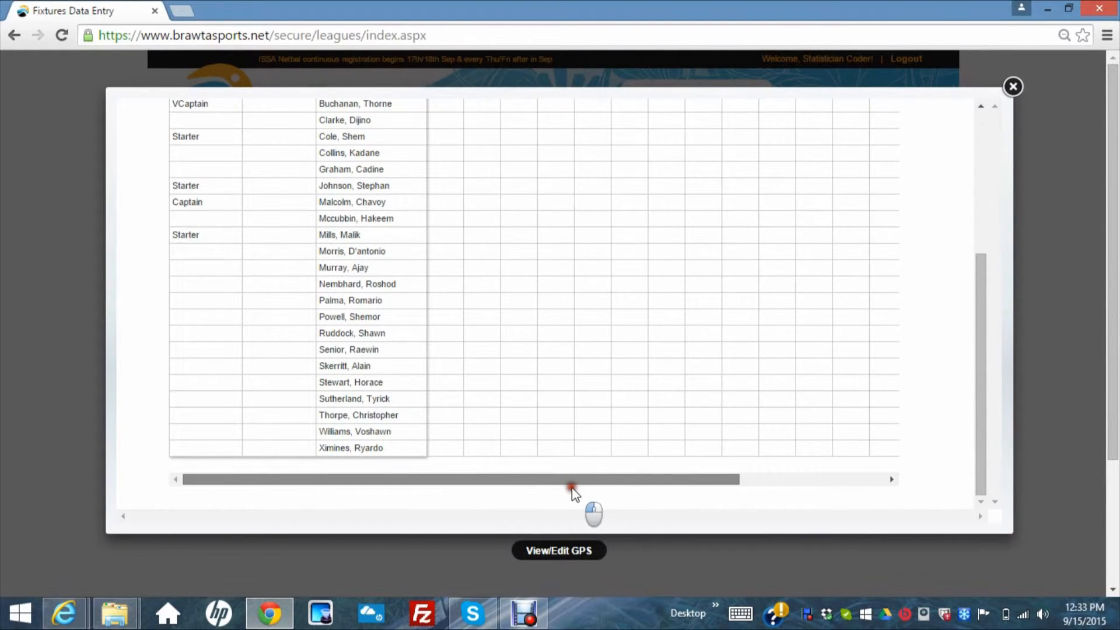
click(977, 210)
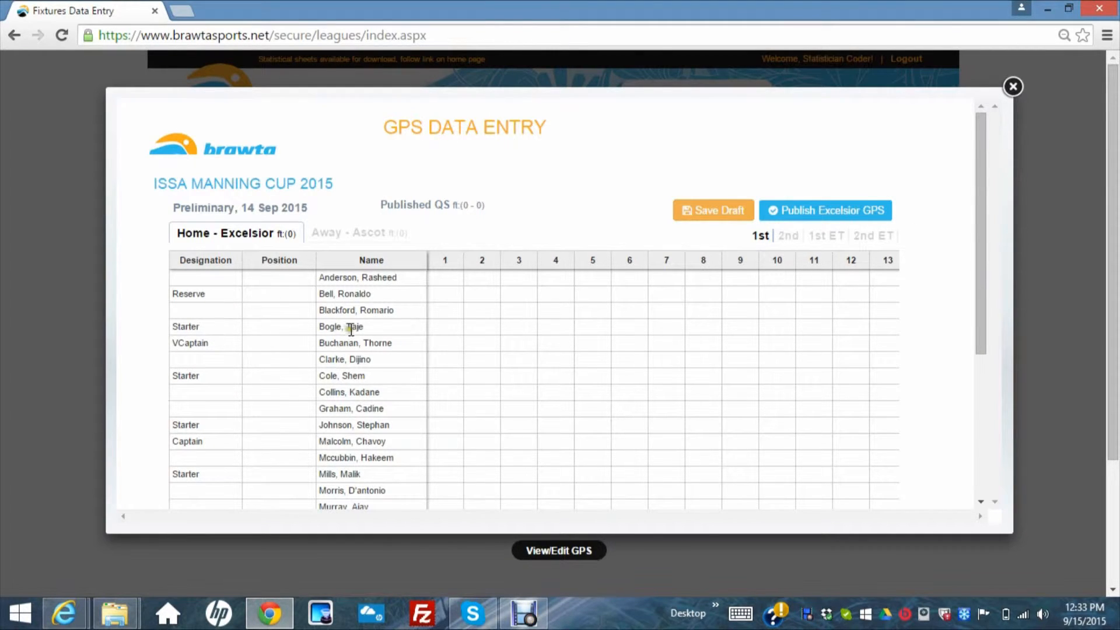
In first-half statistic column 1, enter 5 for the fourth listed player and 4 for the seventh.
click(448, 328)
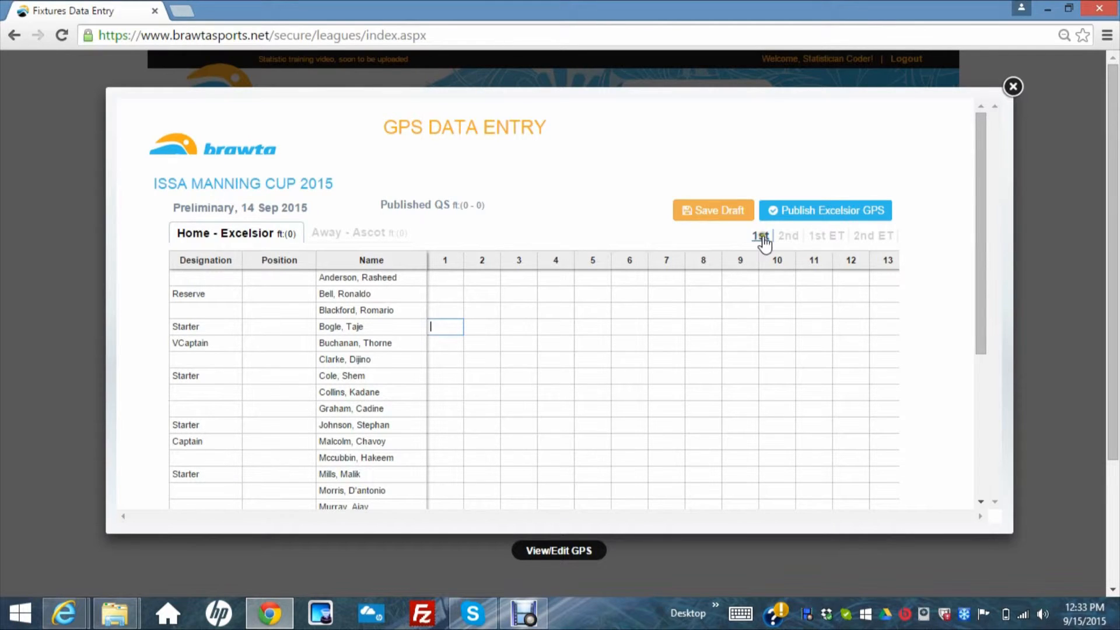
click(453, 329)
text(5)
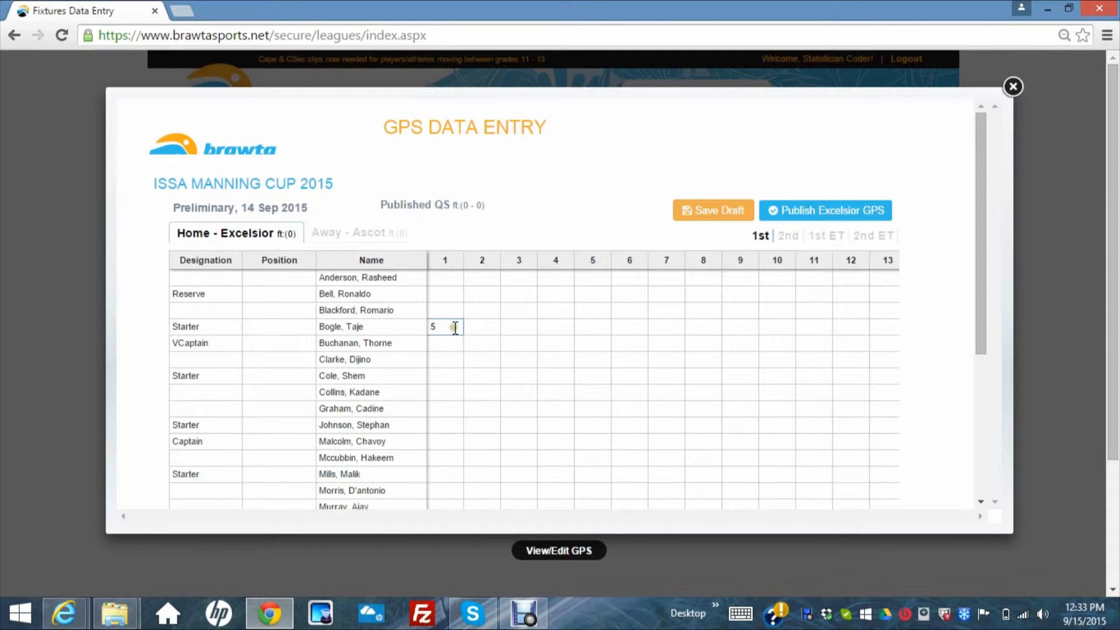
click(448, 348)
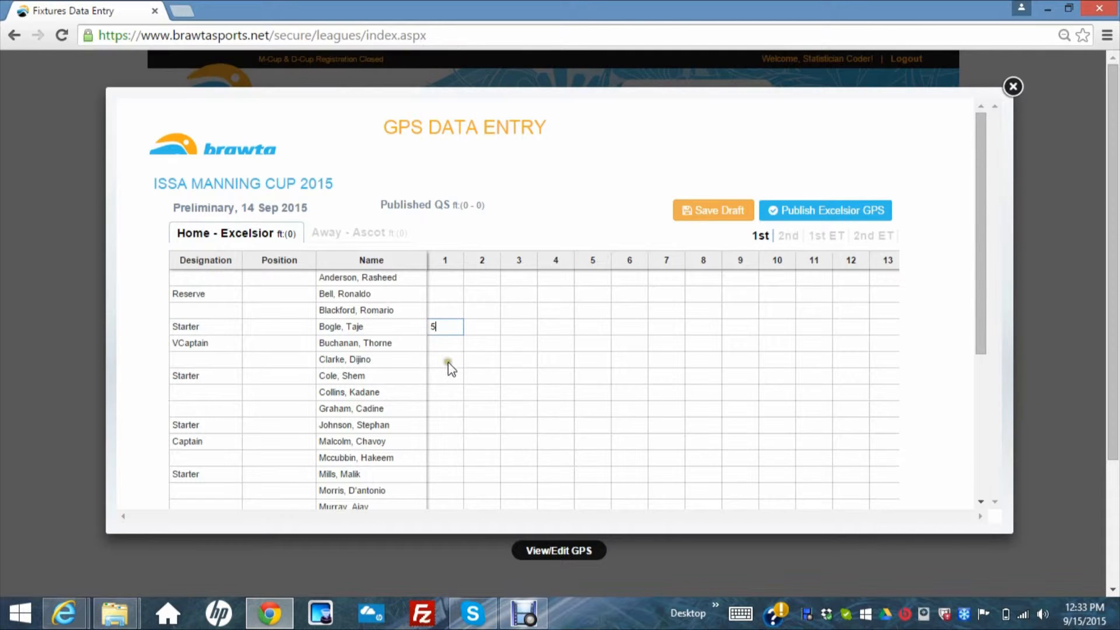
click(446, 376)
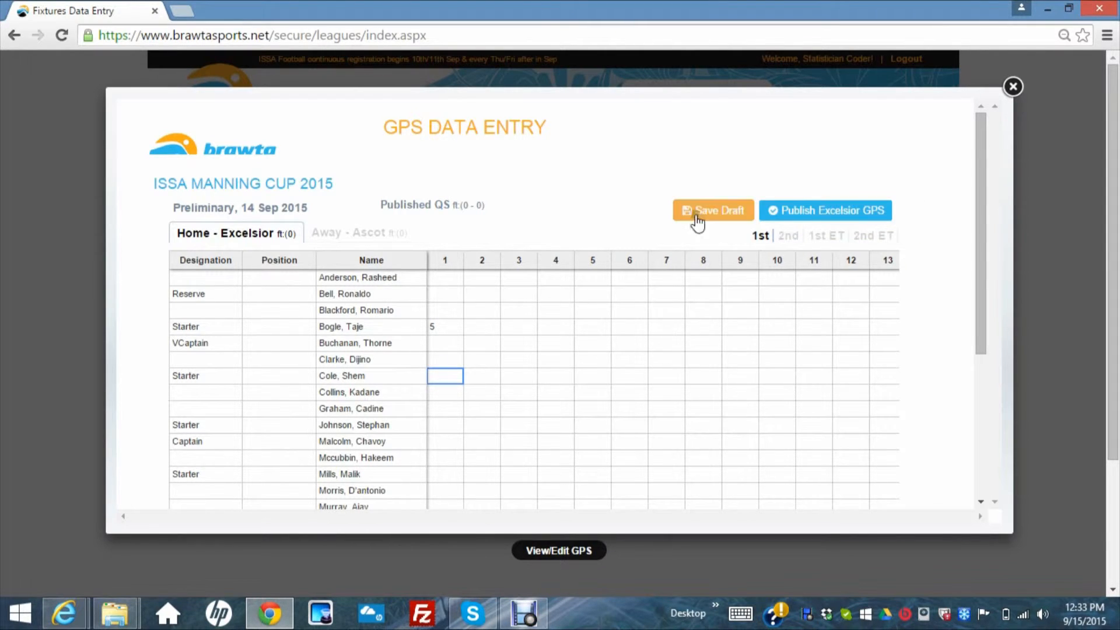
click(447, 372)
key(Return)
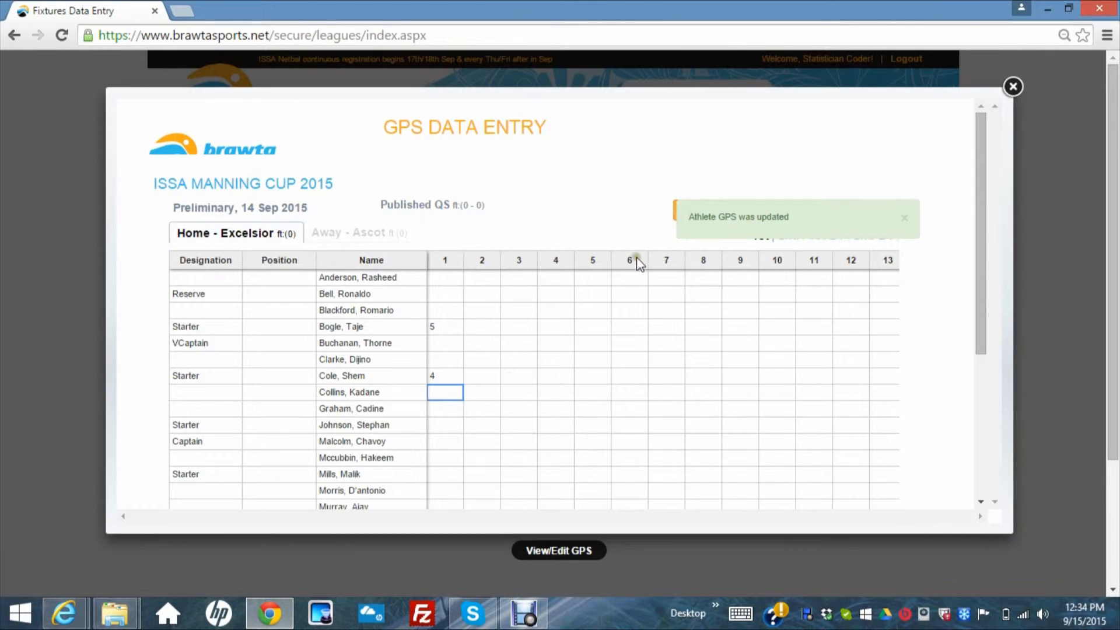
Enter 2 in statistic column 1 for the tenth listed player and save the Excelsior GPS draft.
click(444, 425)
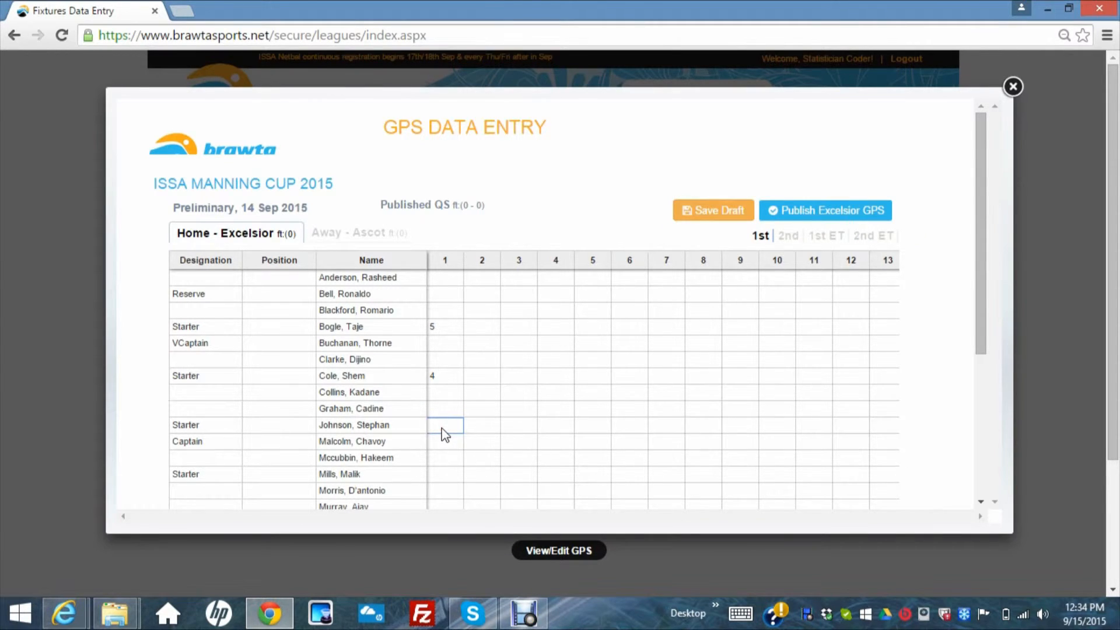
text(2)
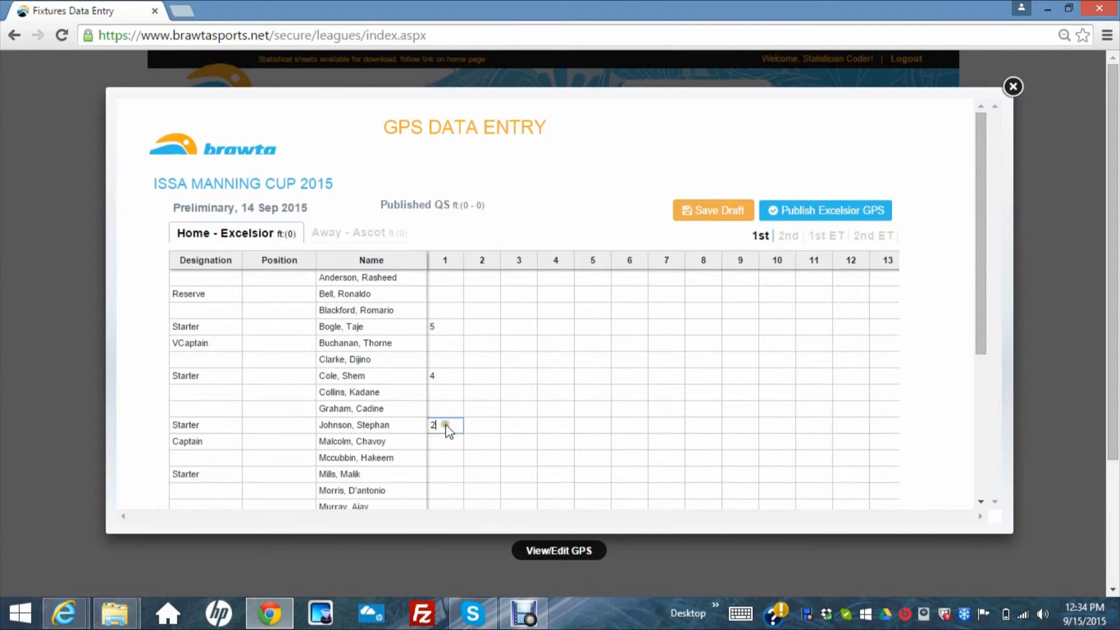
click(498, 394)
click(716, 217)
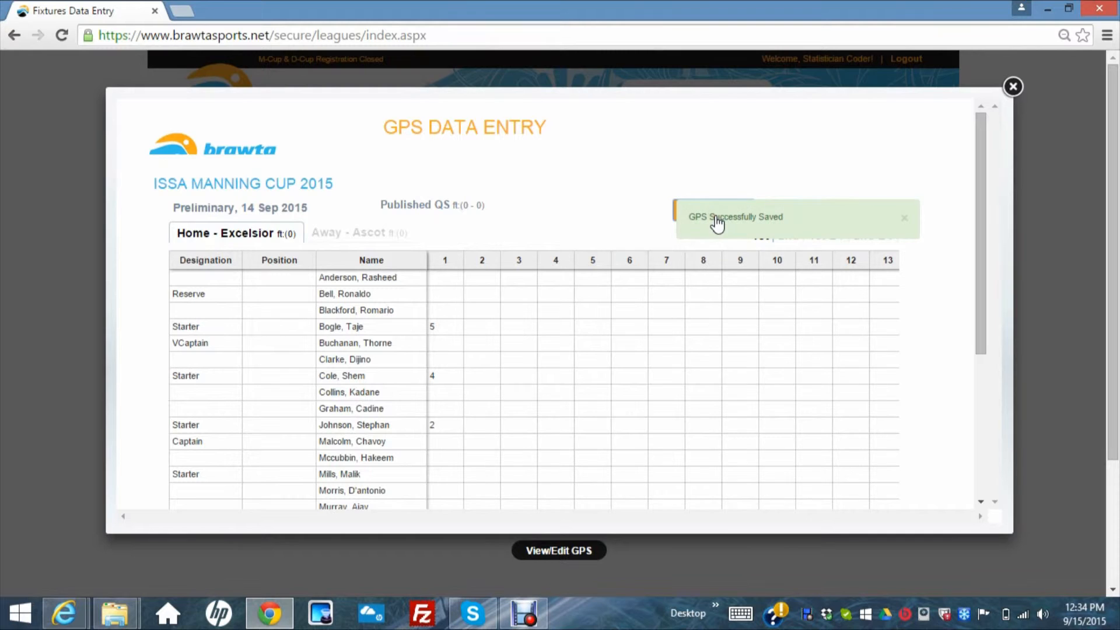